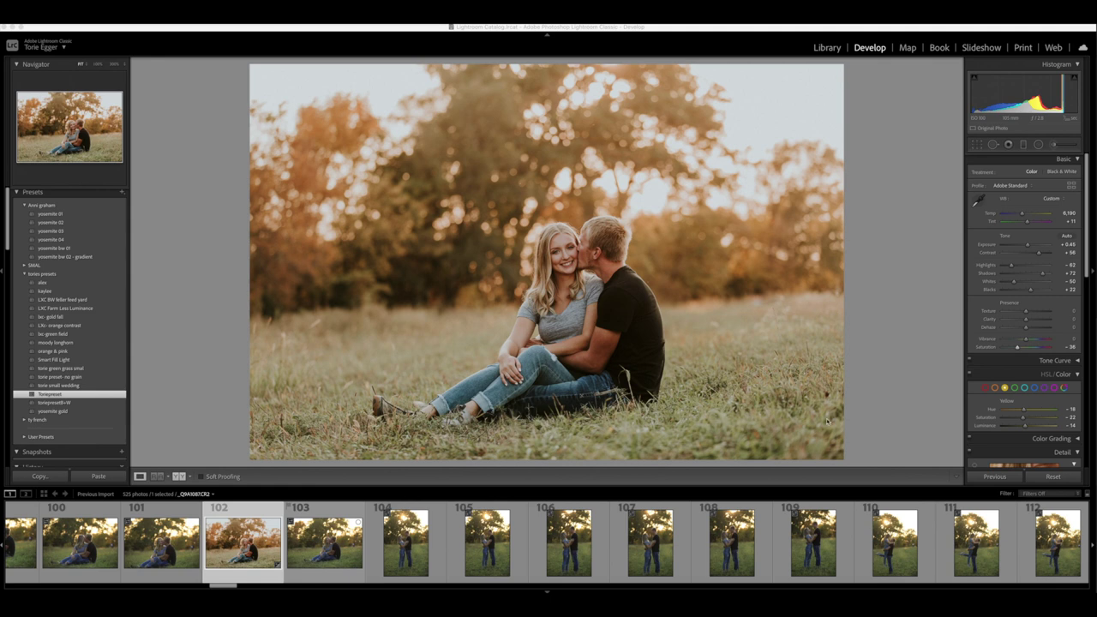
left_click(1067, 477)
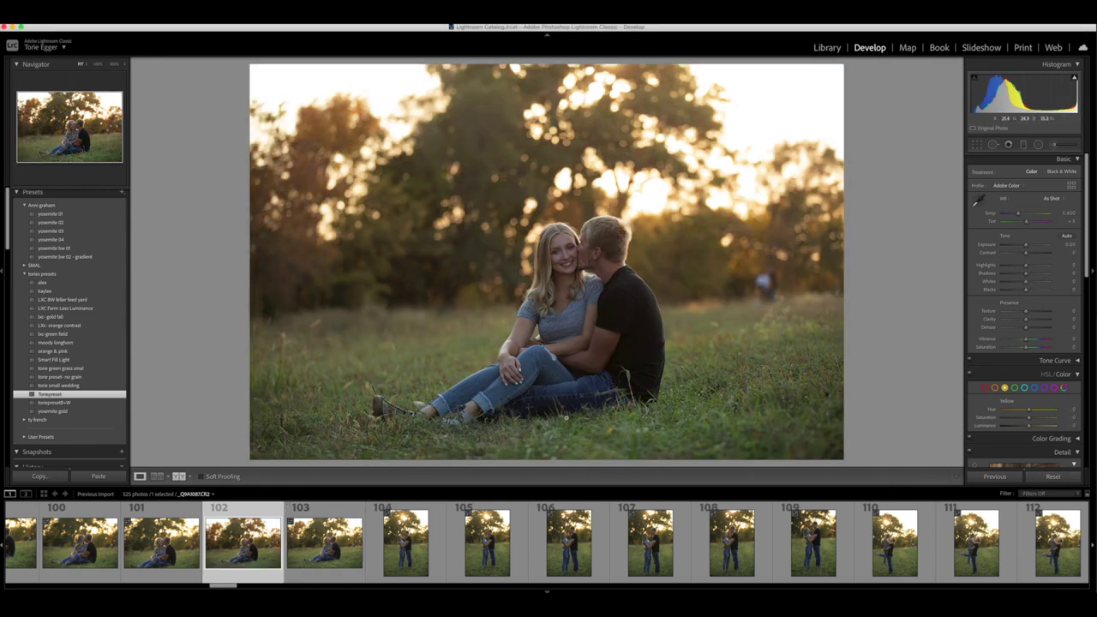
left_click(92, 294)
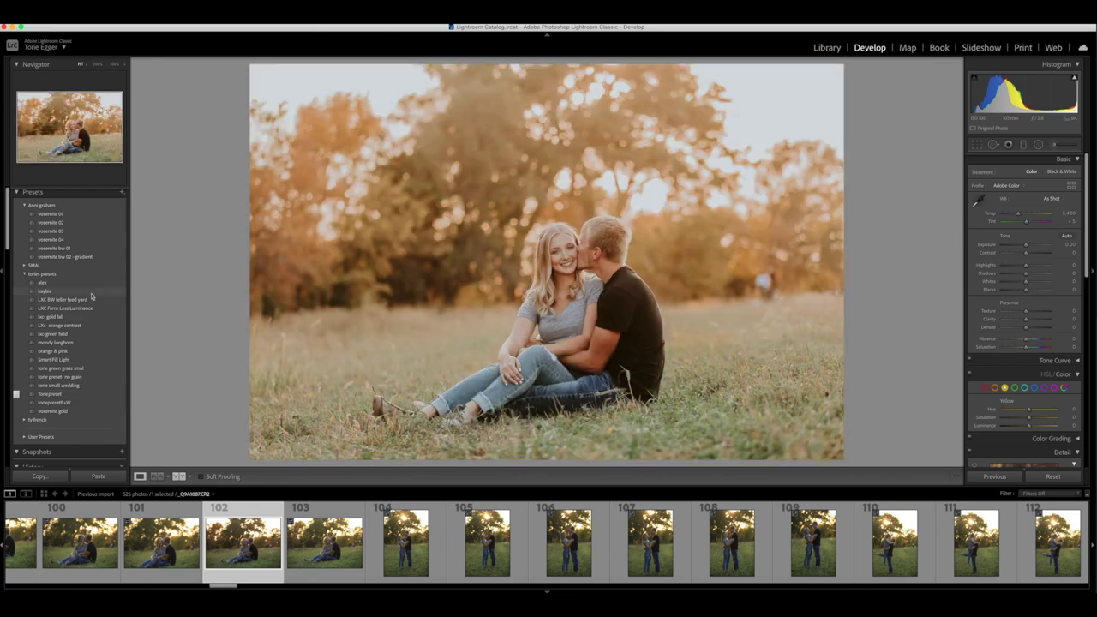
left_click(92, 294)
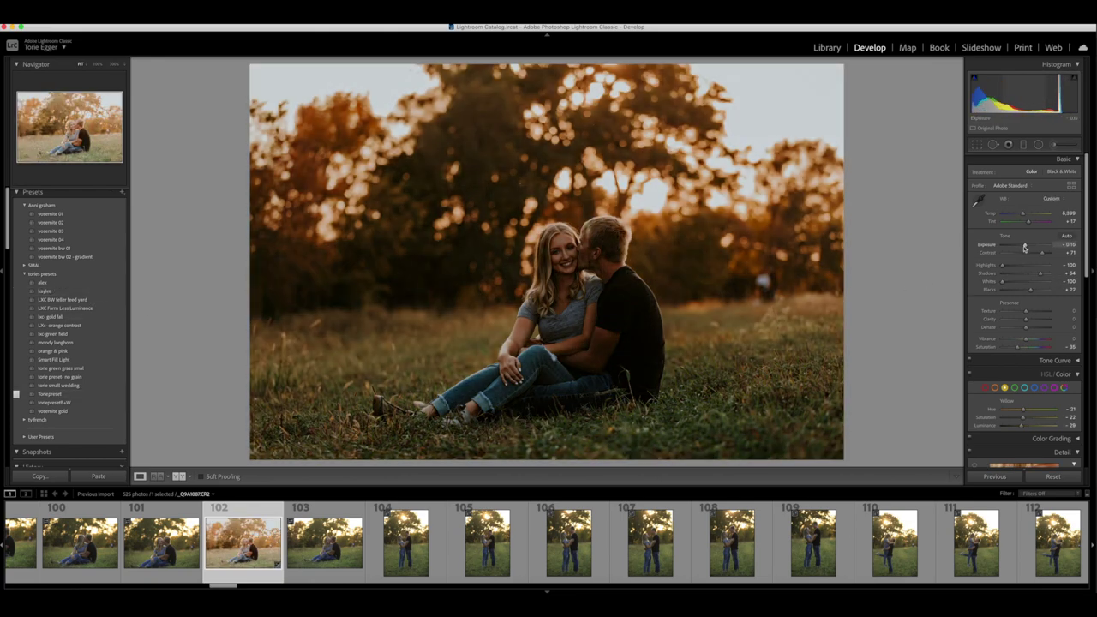
left_click_drag(1024, 248, 1028, 248)
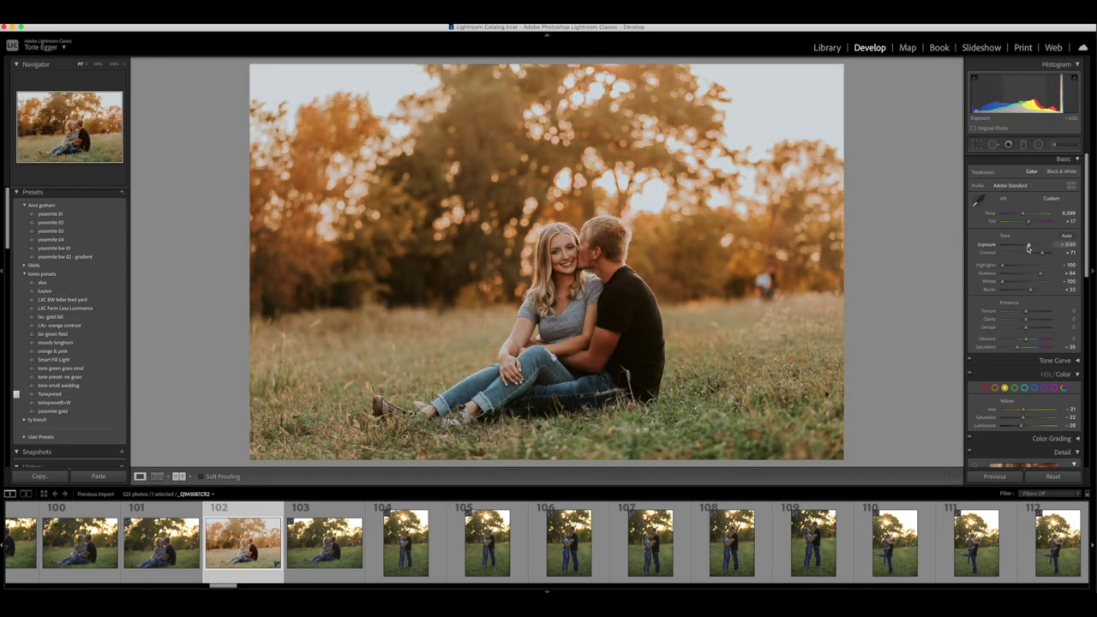
Step: Reset photo 102 to its unedited state and apply the Toriepreset develop preset
left_click(1052, 476)
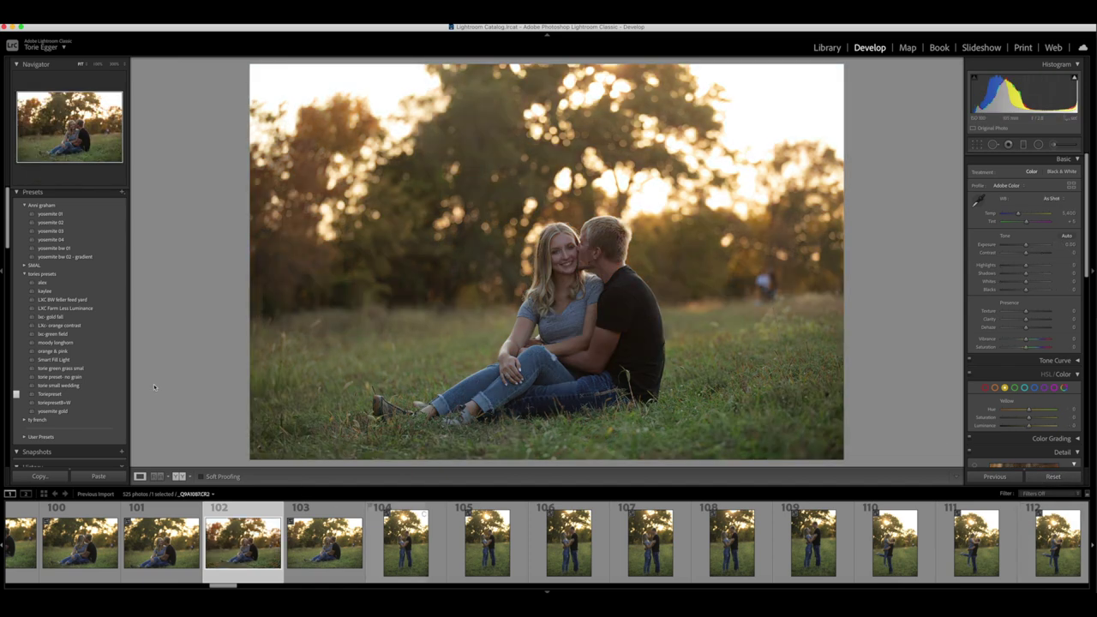
left_click(102, 392)
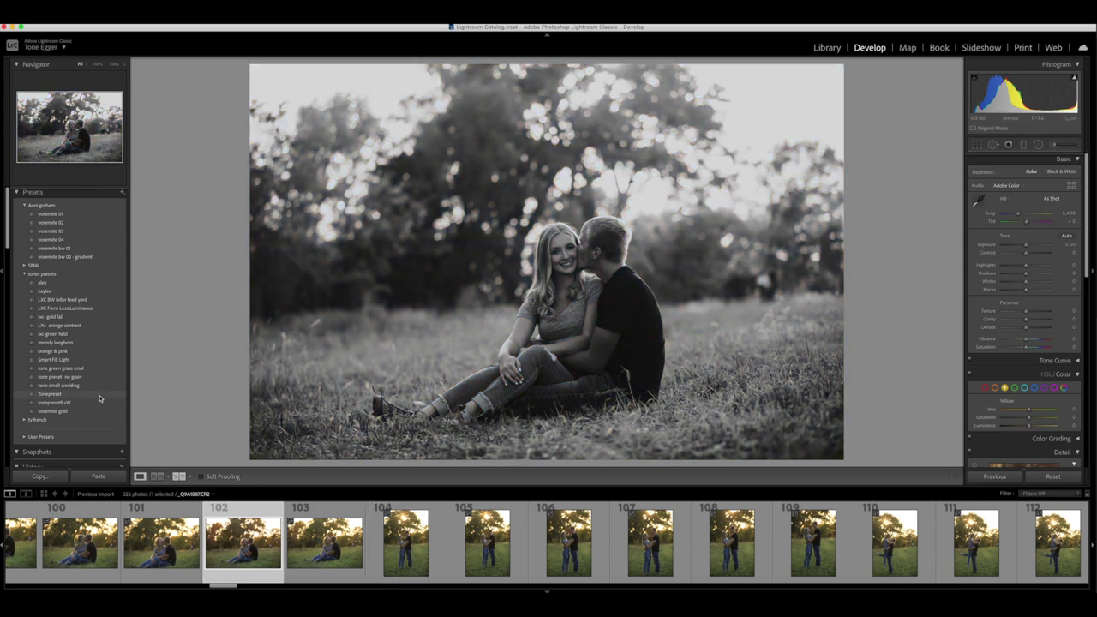
left_click(100, 395)
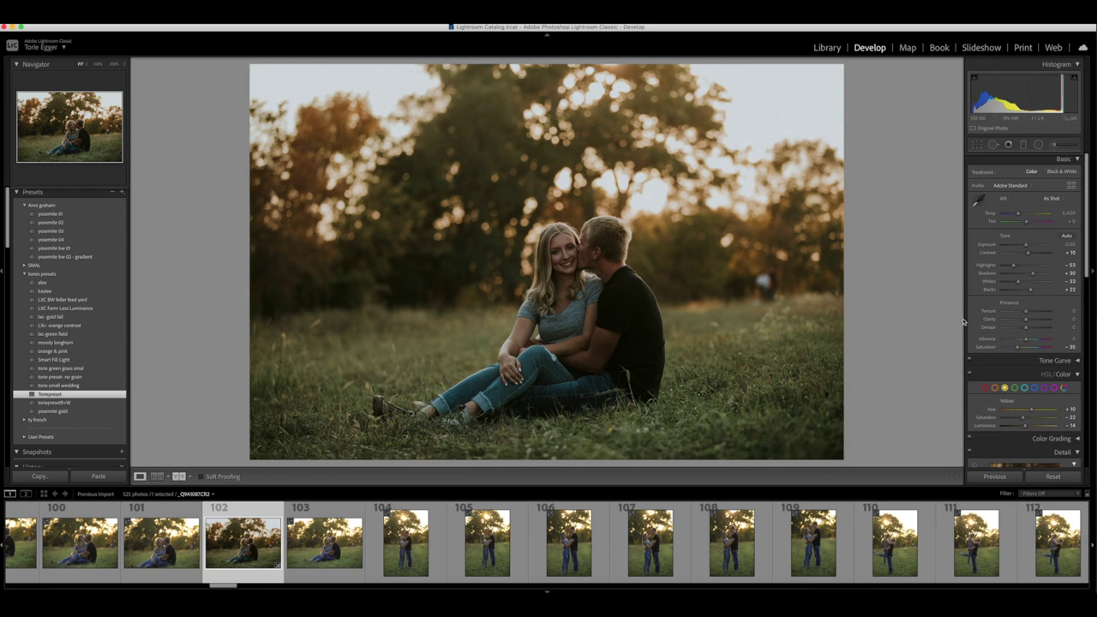
Step: Brighten the photo to an Exposure of +0.85 and raise the Contrast to +43
left_click_drag(1026, 248, 1031, 247)
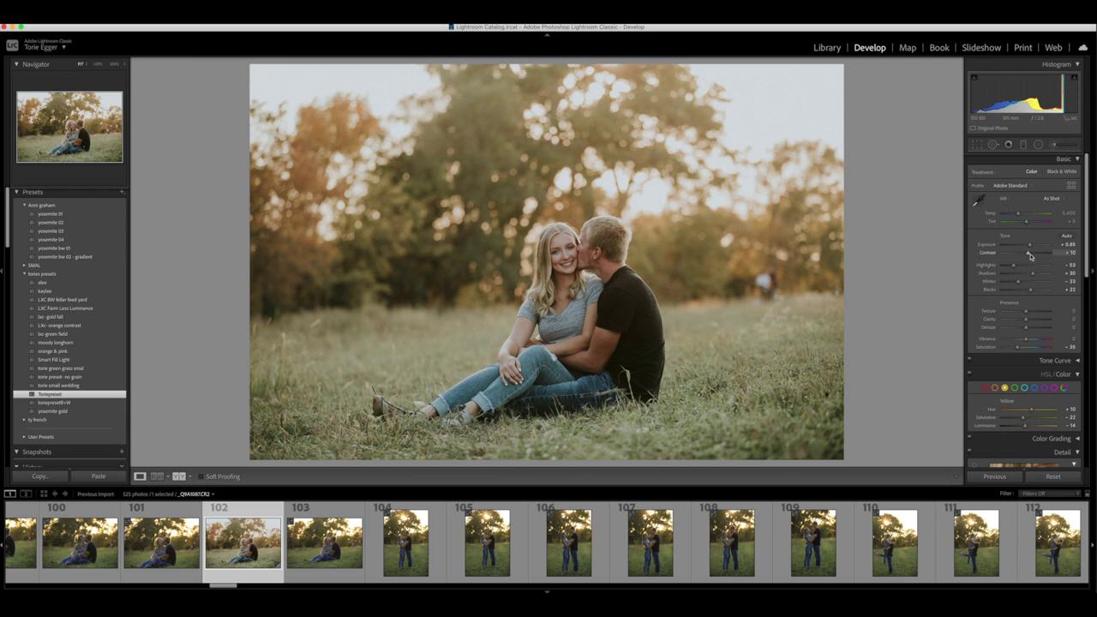
left_click_drag(1033, 255, 1035, 255)
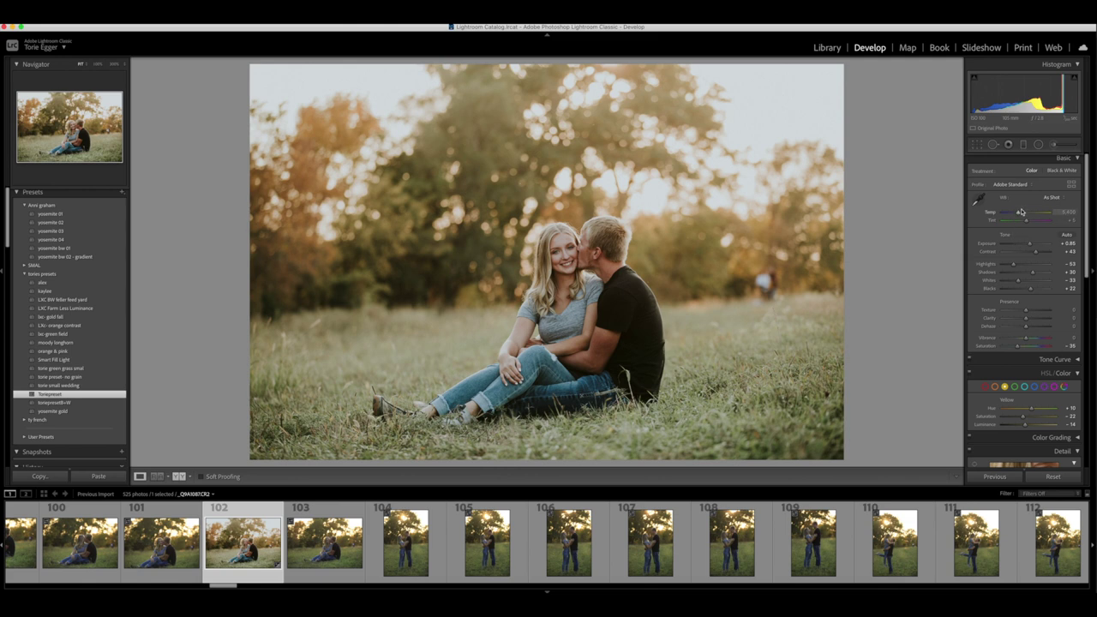
Step: Warm the white balance to Temp 6,438 and Tint +8, and shift the Yellow hue to -21
left_click_drag(1018, 214, 1025, 215)
left_click_drag(1024, 214, 1021, 215)
left_click_drag(1032, 410, 1022, 410)
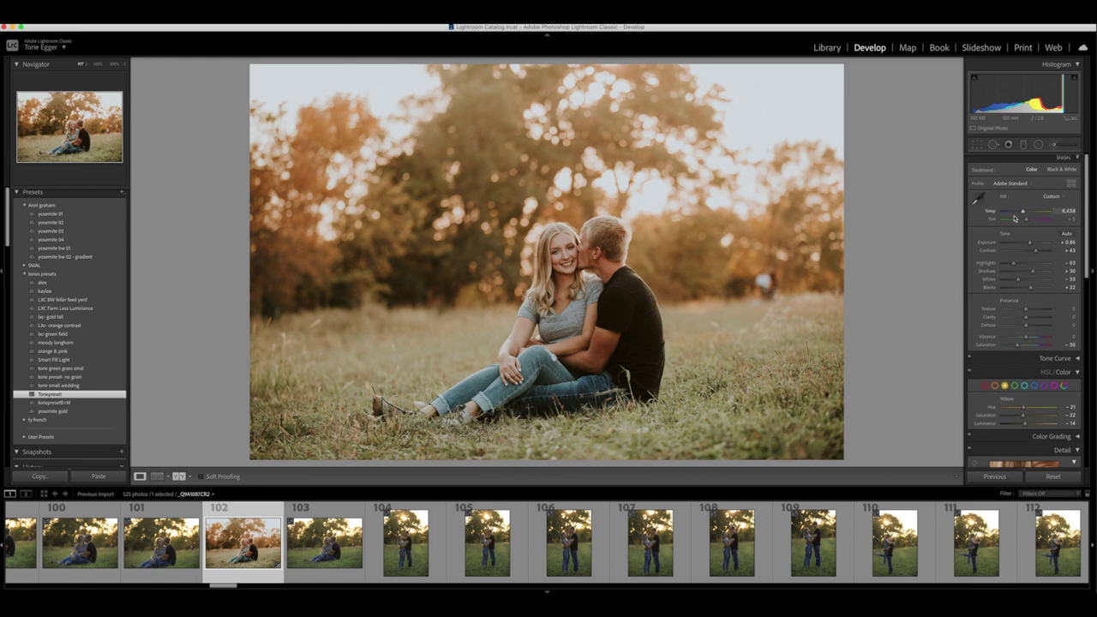
left_click_drag(1027, 221, 1028, 221)
Step: Lower both the Luminance and the Saturation of the Green color range to -100
left_click(1015, 387)
left_click_drag(1034, 425, 988, 426)
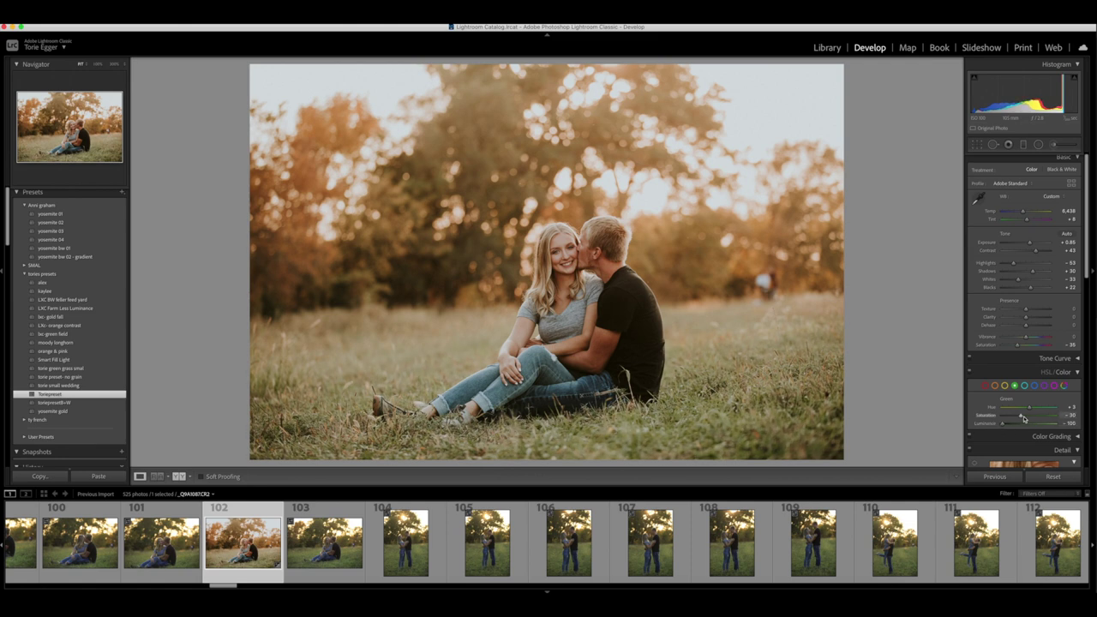
left_click_drag(1020, 417, 990, 415)
Step: Cool the white balance slightly to Temp 6,082 and reduce the Shadows to +28
left_click_drag(1023, 214, 1022, 215)
left_click_drag(1033, 273, 1032, 272)
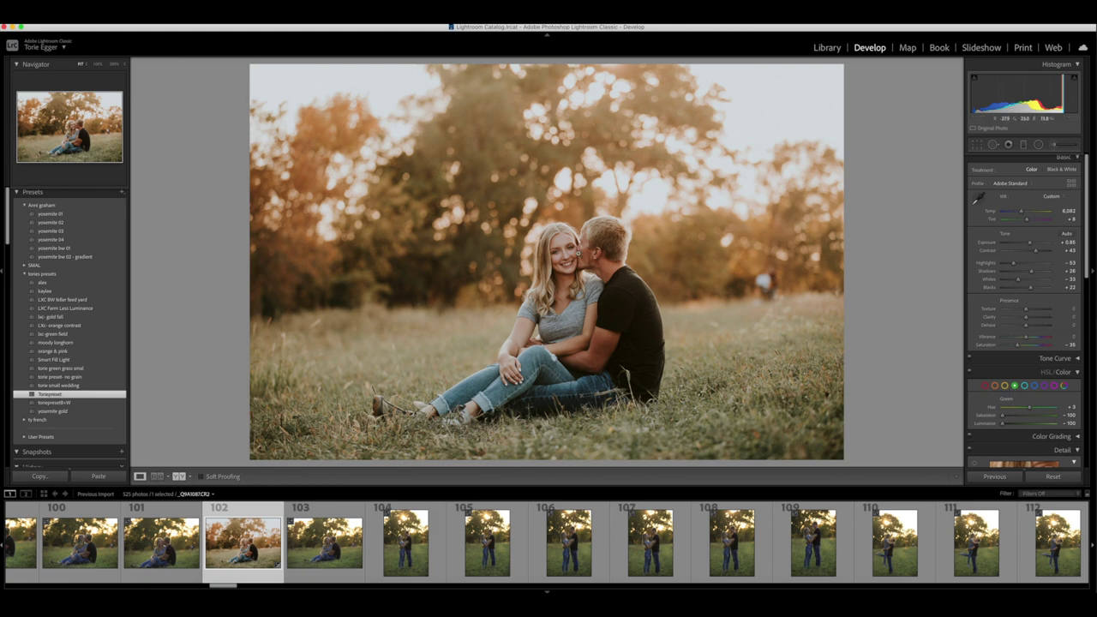
Step: Inspect the couple's faces up close and raise the Red color range's Saturation to +58
left_click(562, 257)
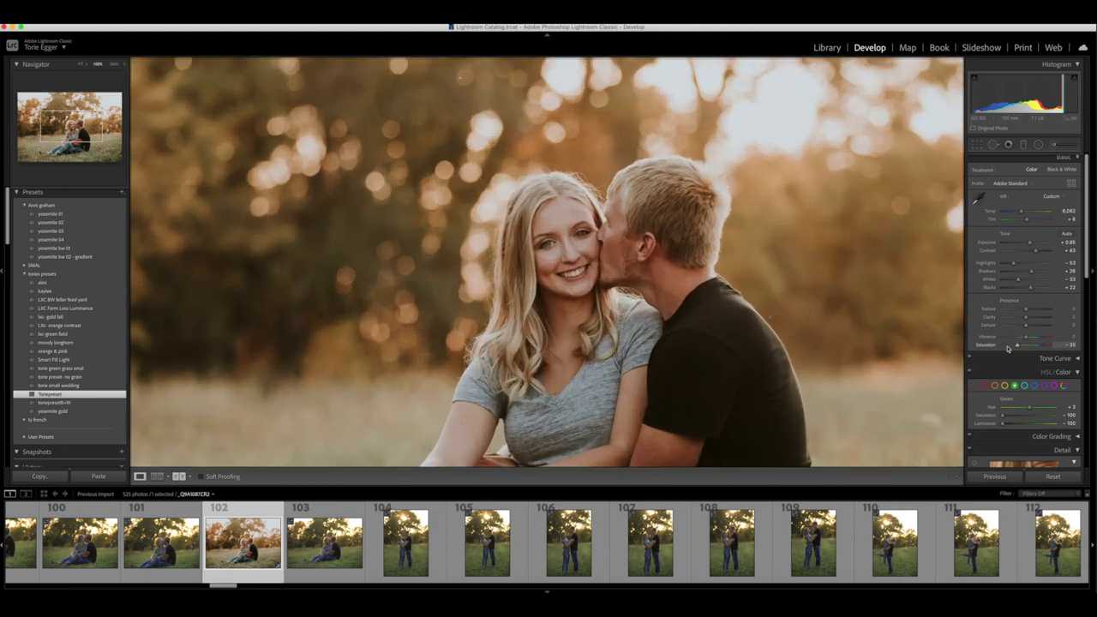
scroll(1008, 348, "down", 10)
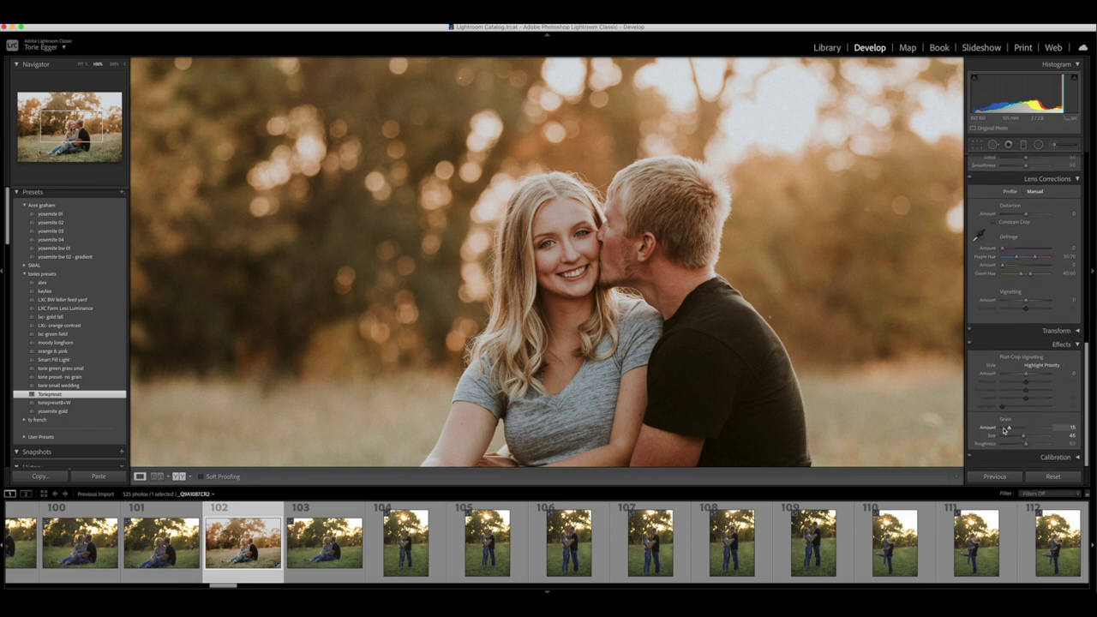
scroll(1003, 346, "up", 3)
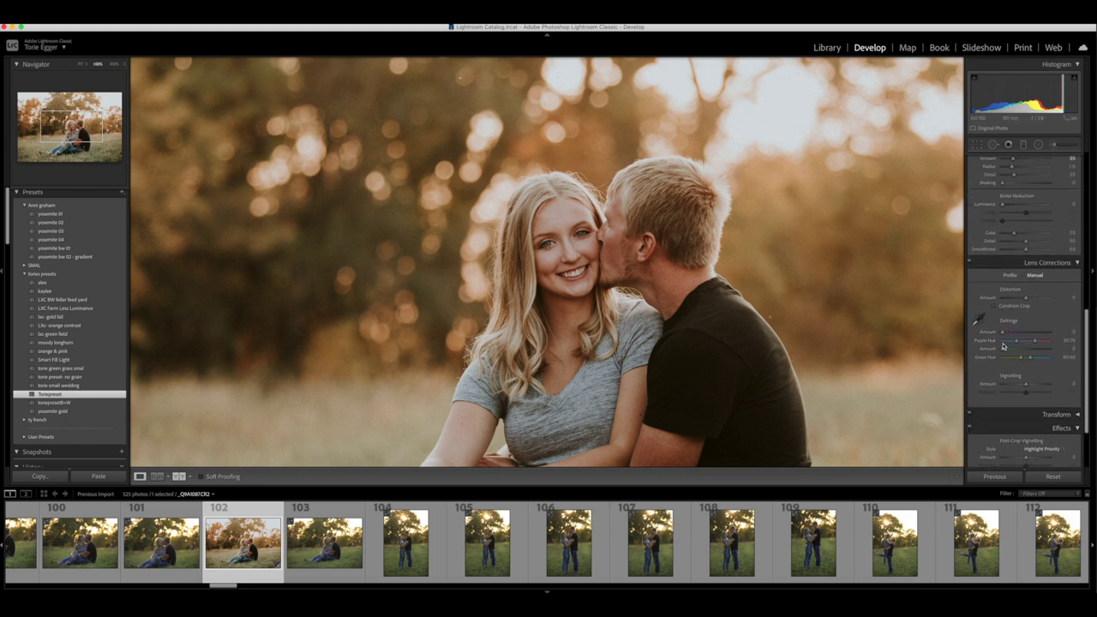
scroll(1003, 346, "up", 10)
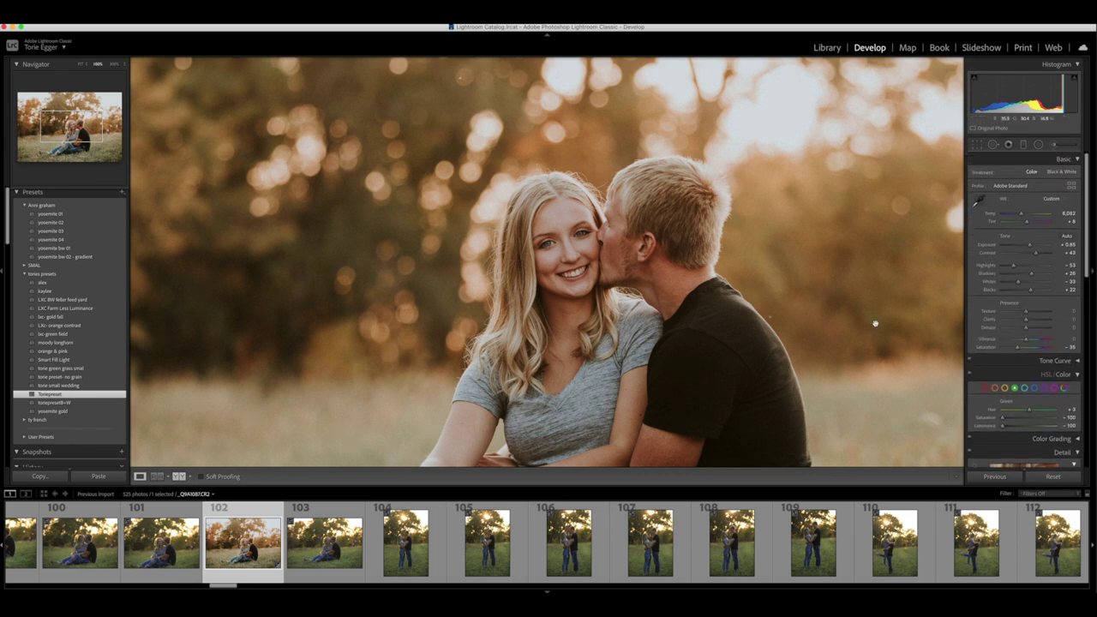
left_click(985, 387)
left_click_drag(1025, 418, 1059, 419)
left_click_drag(1067, 419, 1045, 420)
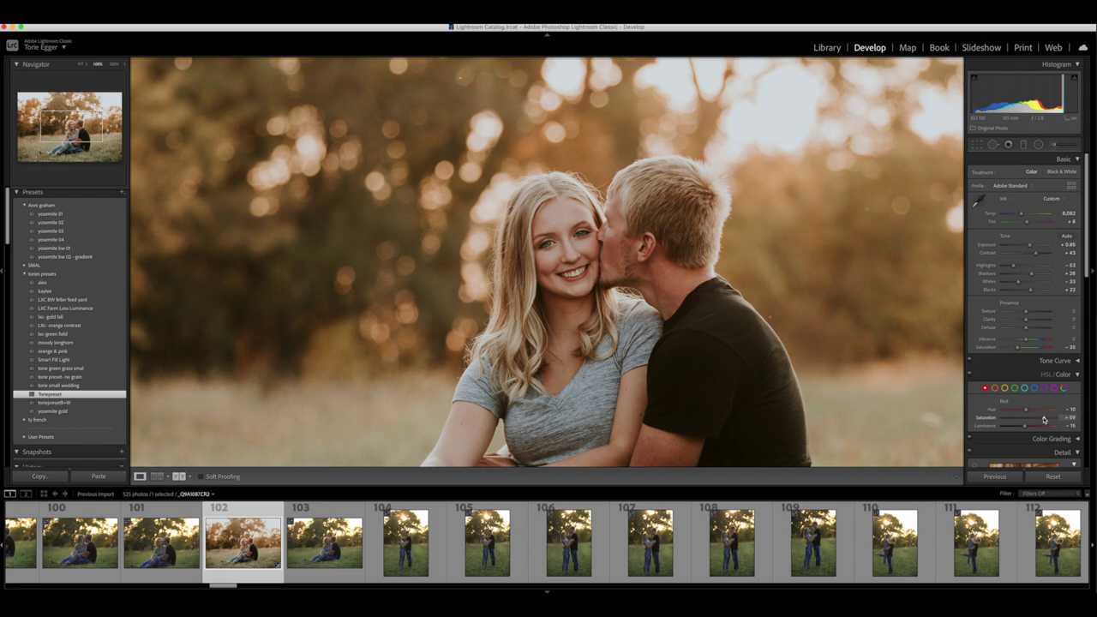
left_click(658, 314)
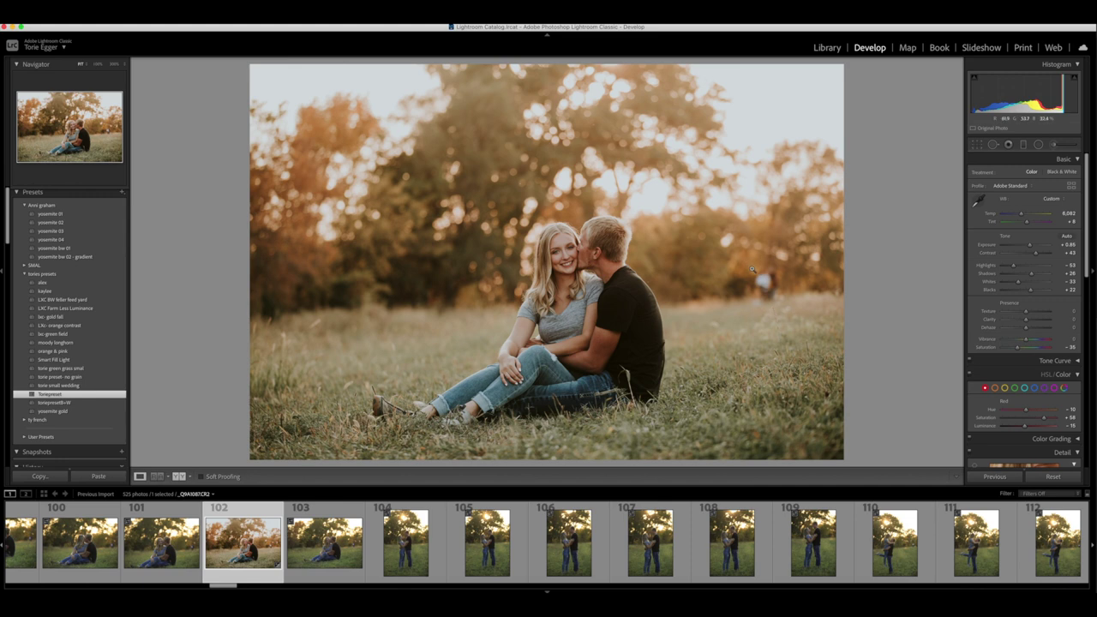
Step: Remove the distant person at the tree line with a Heal spot, sampling the trees between that person and the couple
left_click(992, 145)
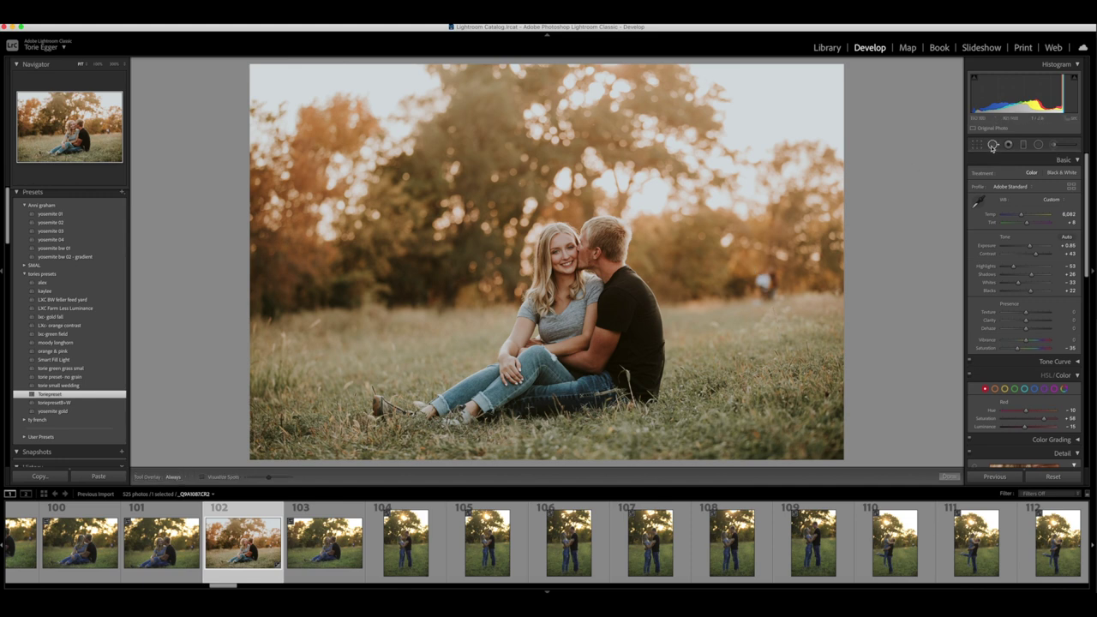
left_click(768, 279)
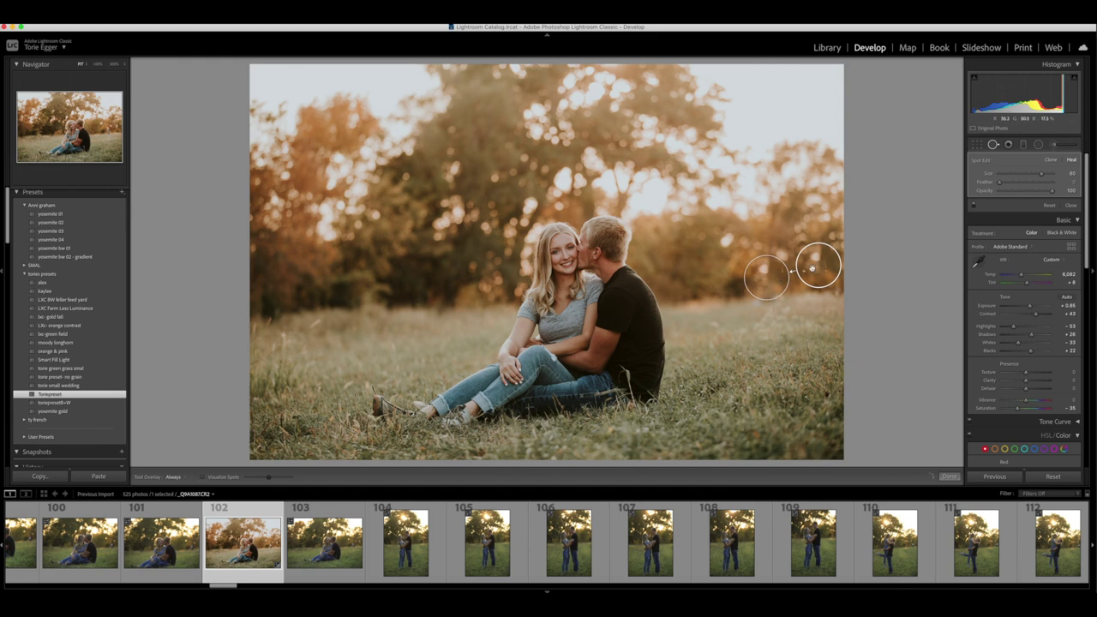
mouse_move(818, 262)
left_mouse_down()
mouse_move(815, 278)
mouse_move(703, 282)
left_mouse_up()
key("Escape")
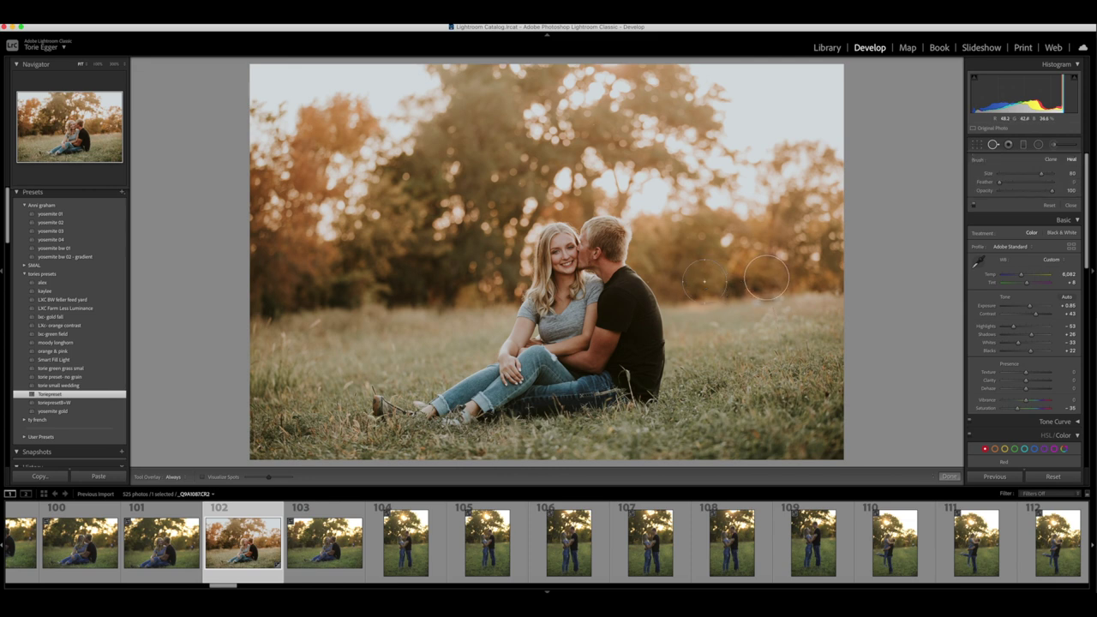
left_click(947, 476)
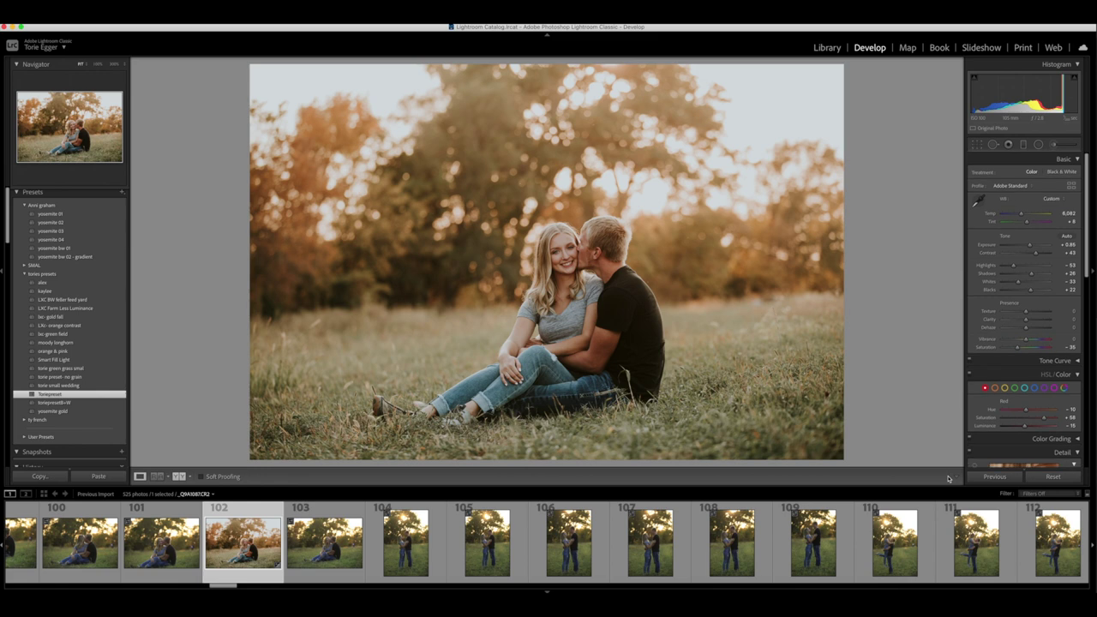